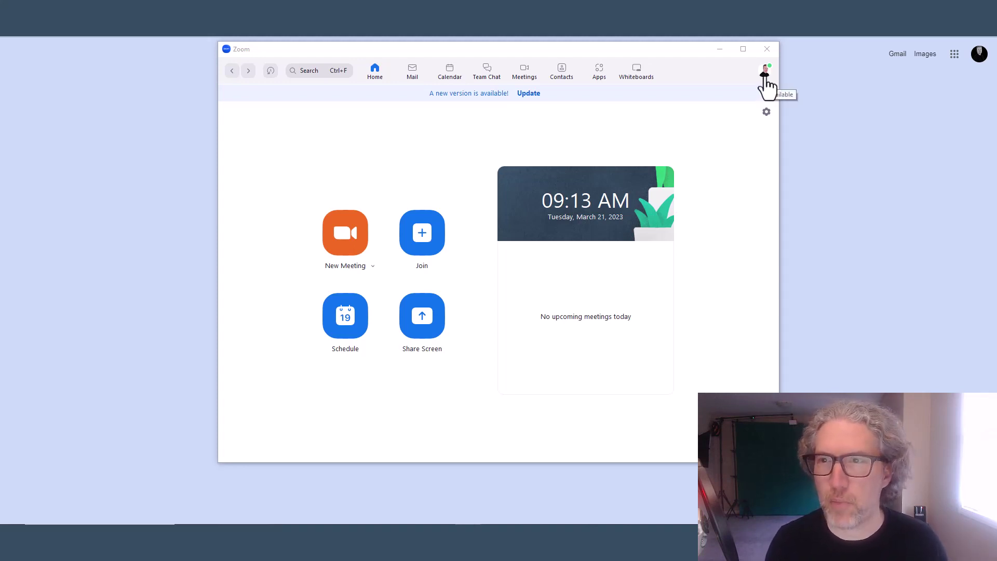
# Step: From the avatar menu's Settings, go to the Profile page and open Edit Profile Picture
pyautogui.click(766, 75)
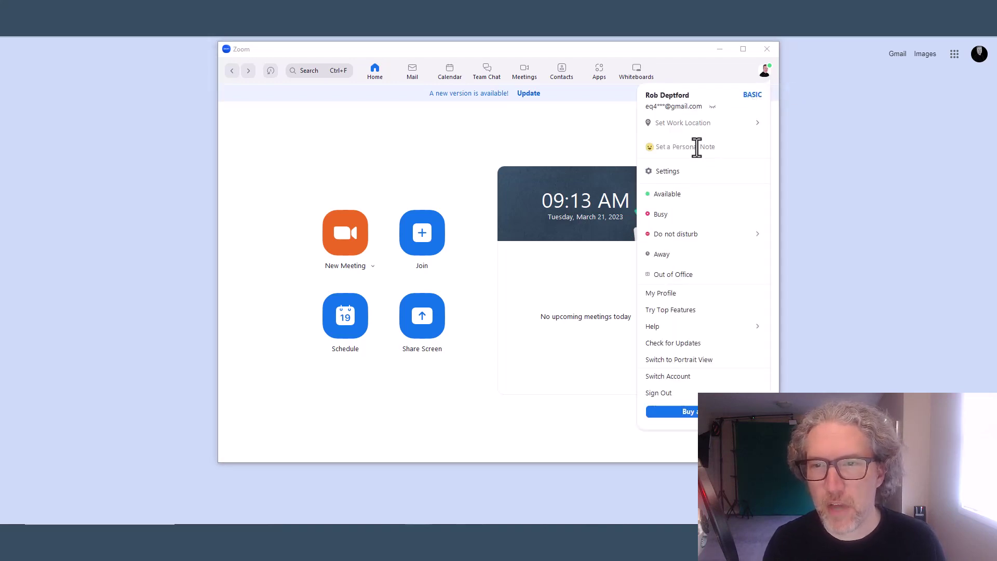
pyautogui.click(696, 186)
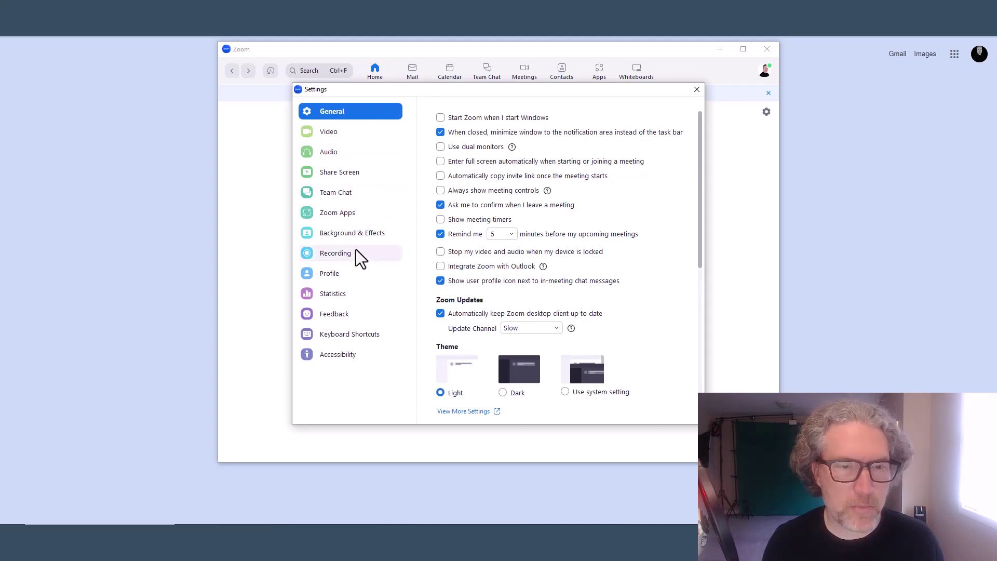
pyautogui.click(333, 278)
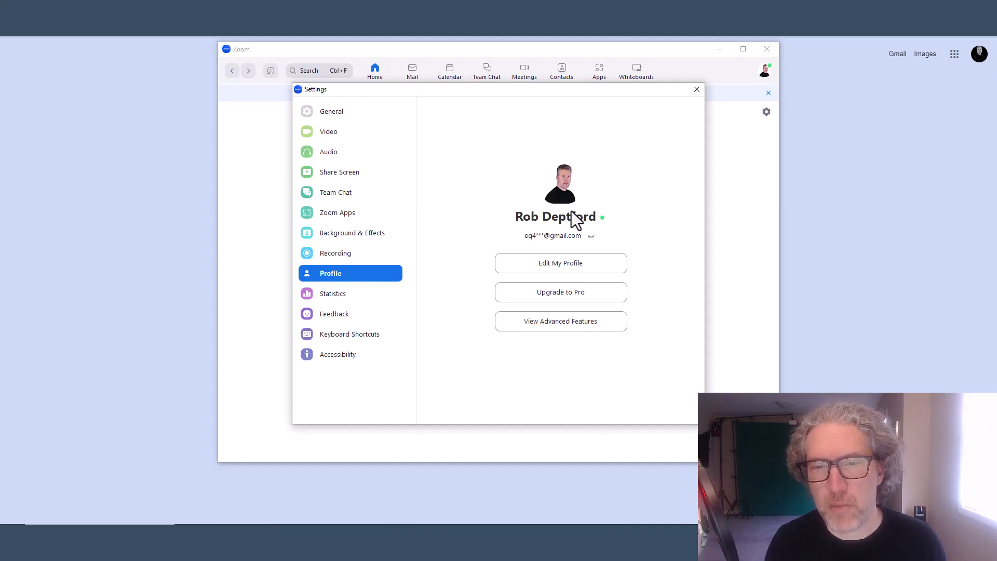
pyautogui.click(562, 182)
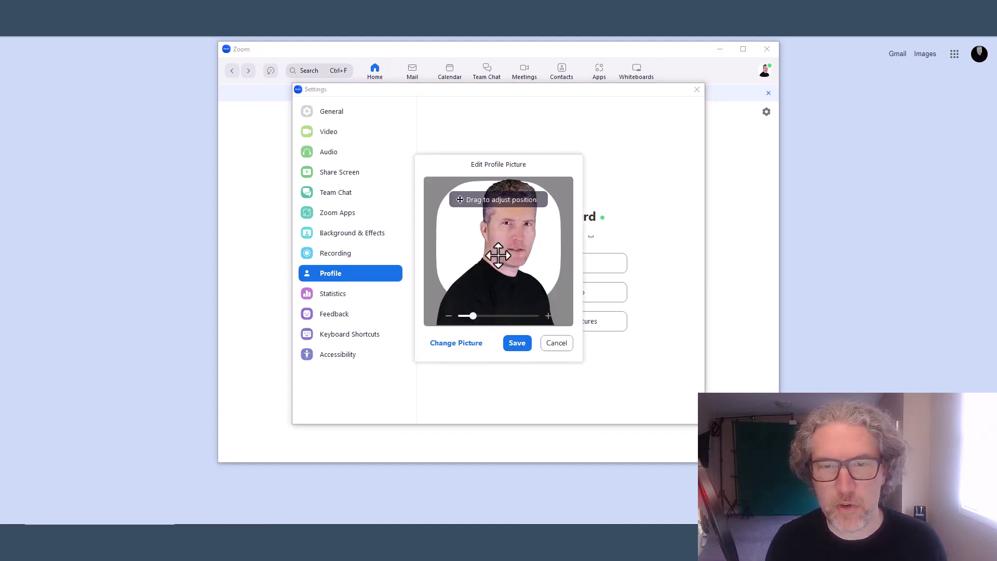
# Step: Load 20230315_131303 from Pictures, shift it down, zoom out to fit the head, and save
pyautogui.click(464, 345)
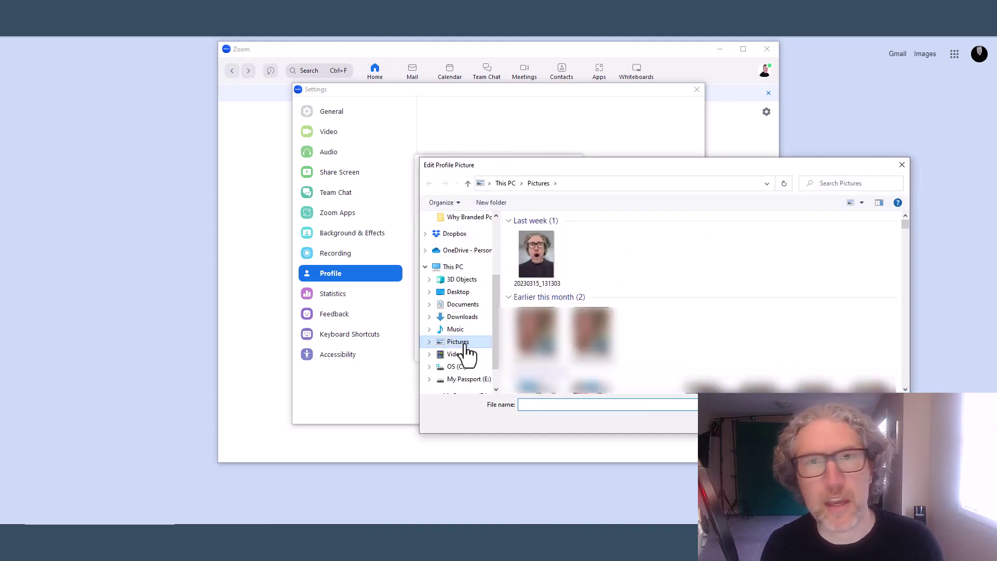
pyautogui.click(532, 259)
pyautogui.doubleClick(536, 255)
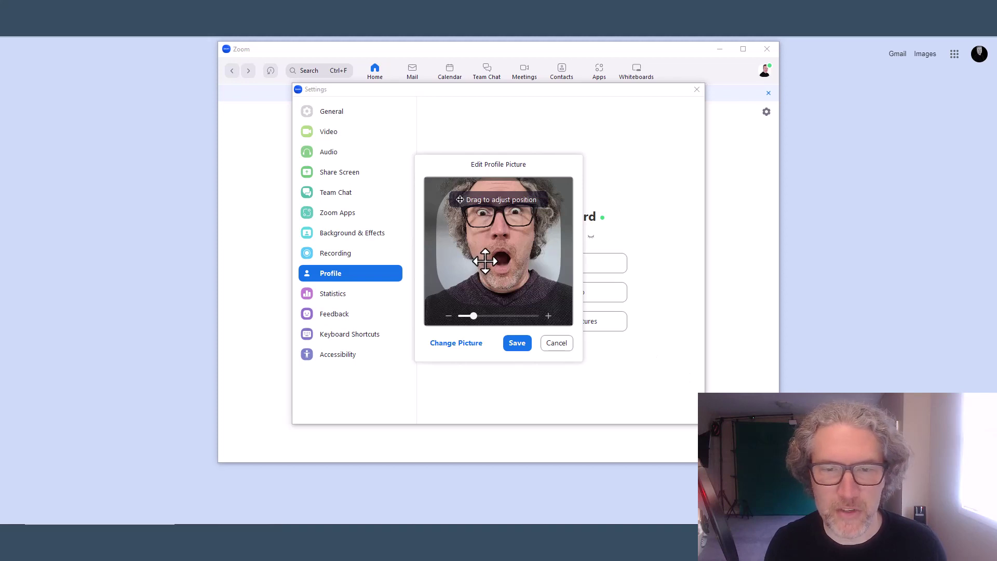
pyautogui.moveTo(485, 261); pyautogui.dragTo(484, 280)
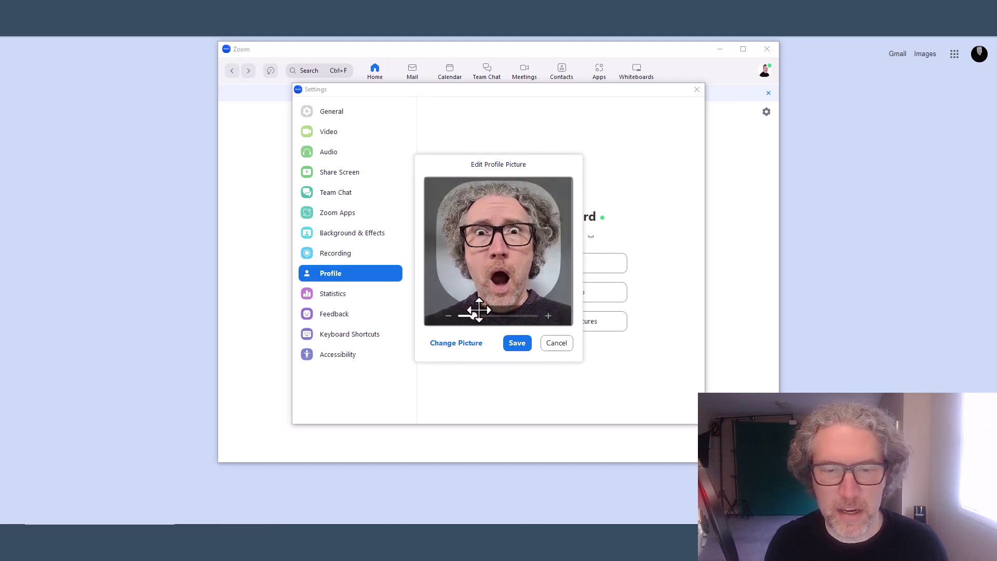
pyautogui.moveTo(474, 318); pyautogui.dragTo(482, 287)
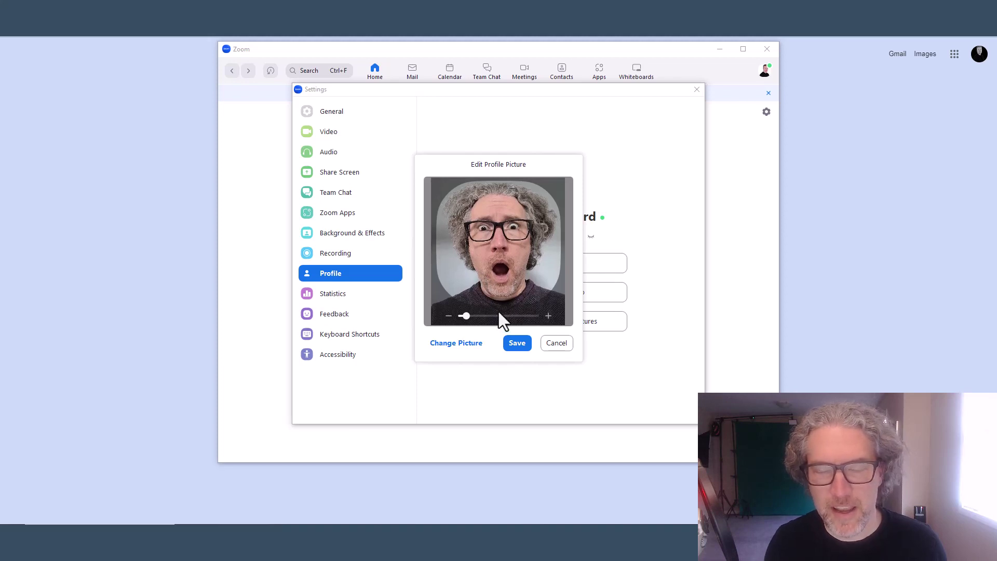
pyautogui.click(516, 342)
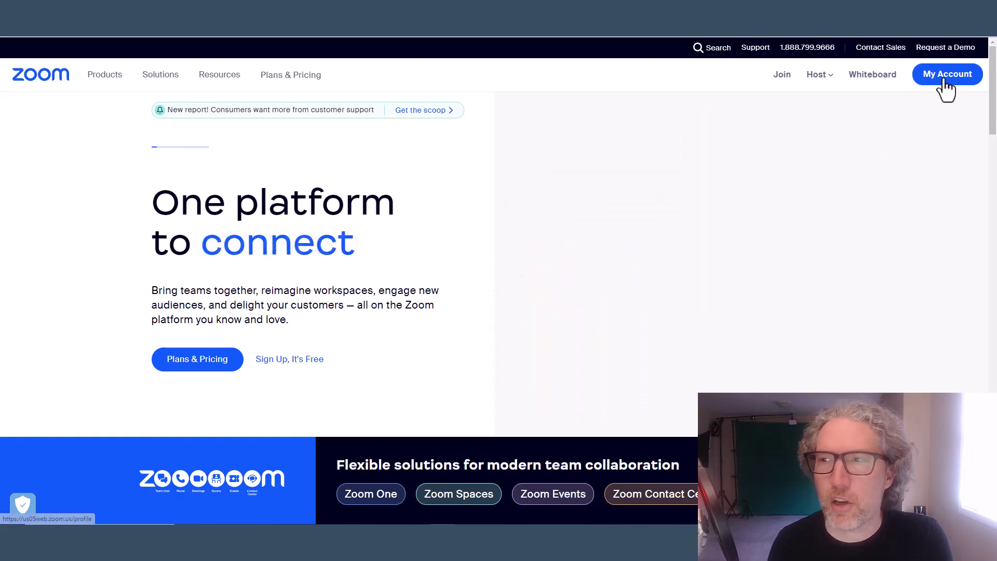
# Step: Go to My Account on zoom.us and open the Change profile picture dialog
pyautogui.click(945, 81)
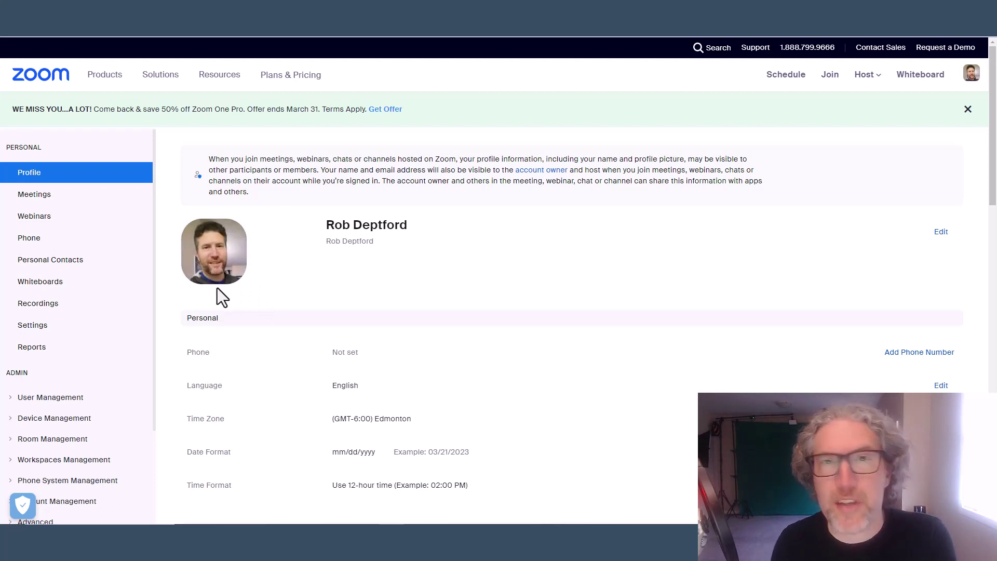
pyautogui.click(214, 254)
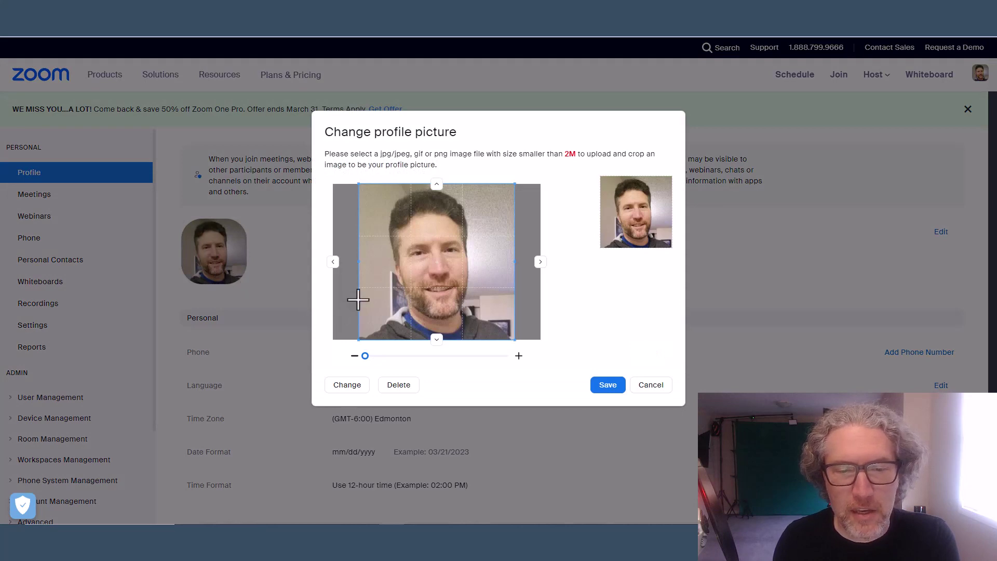
# Step: Upload 20230315_131303, move the crop box up over the face, and save it
pyautogui.click(352, 385)
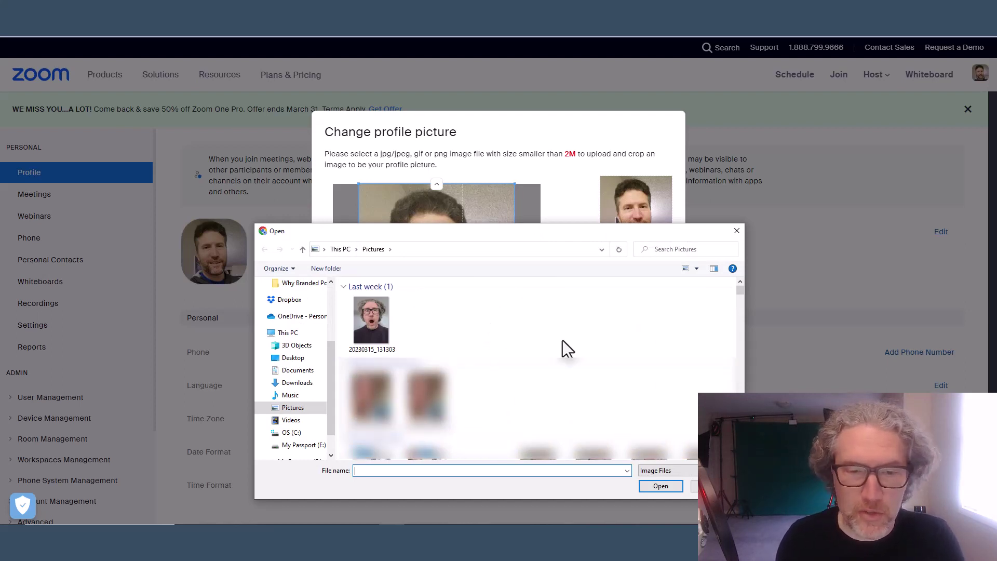
pyautogui.click(375, 320)
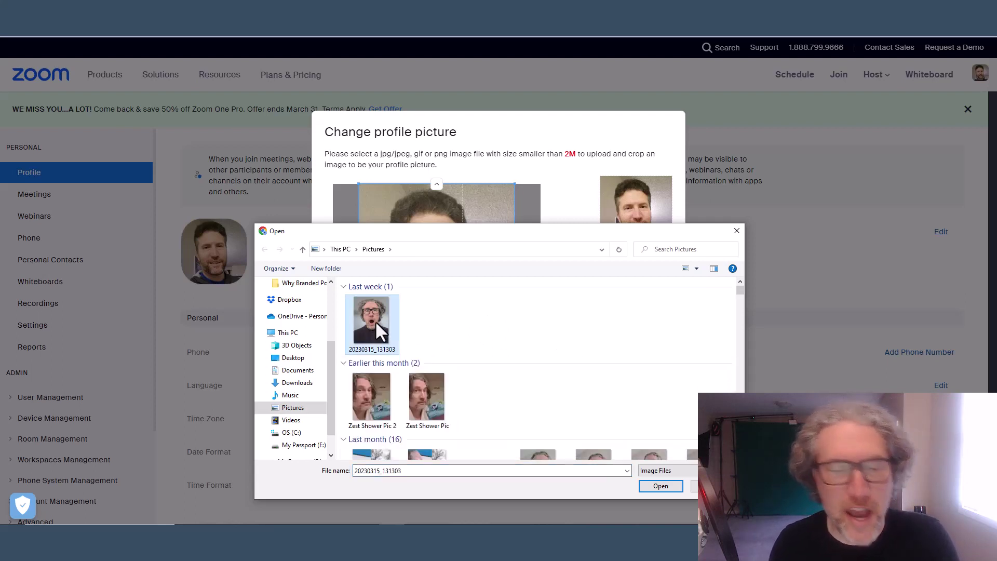
pyautogui.click(665, 487)
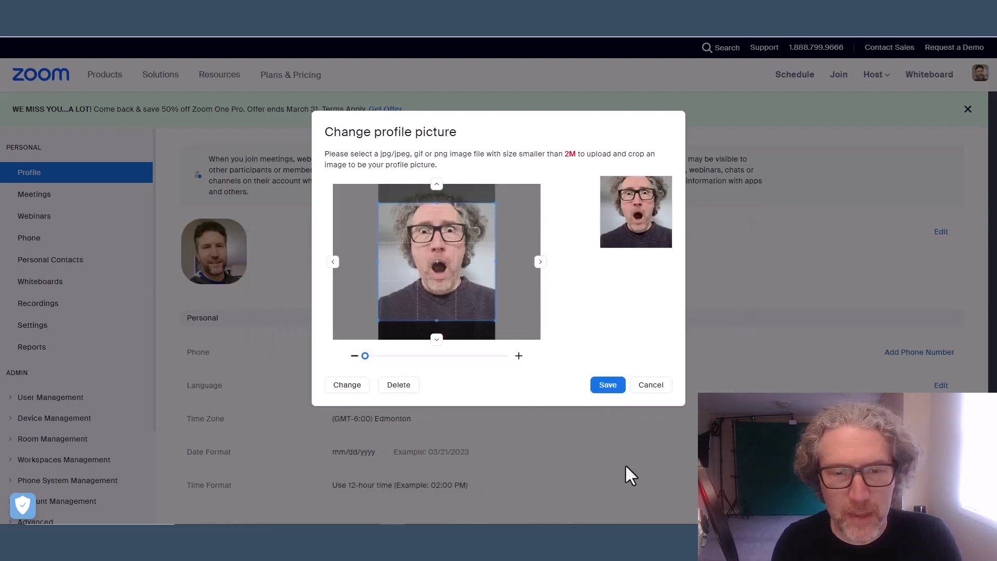
pyautogui.moveTo(431, 301); pyautogui.dragTo(433, 284)
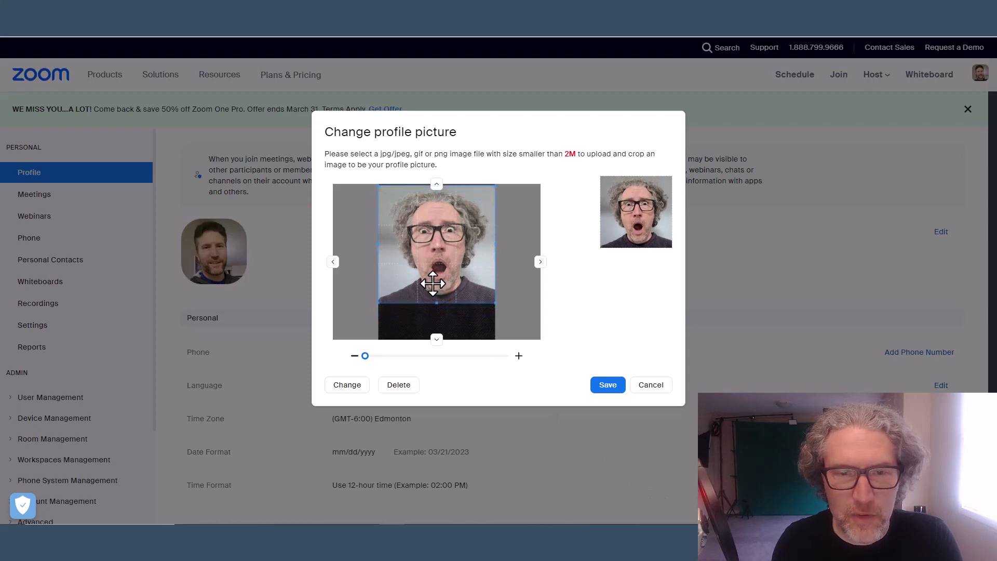
pyautogui.click(607, 387)
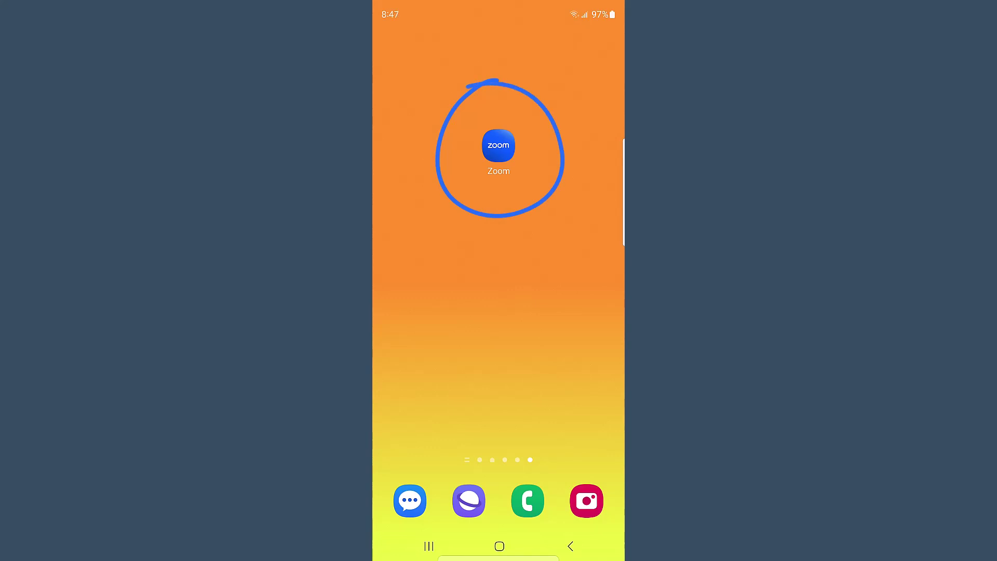
# Step: Launch the Zoom app, open the profile card from More, and tap Profile Photo
pyautogui.click(499, 145)
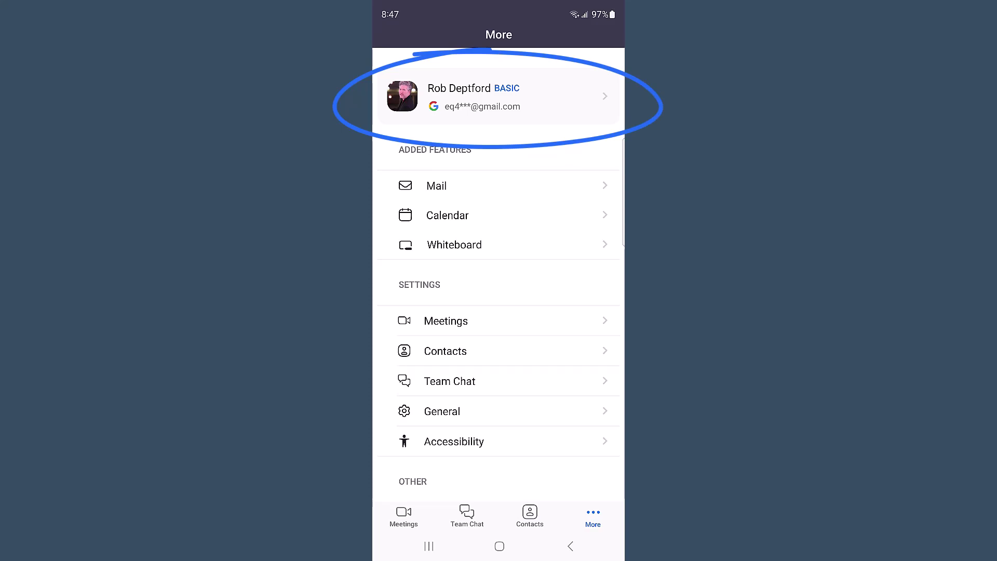
pyautogui.click(499, 96)
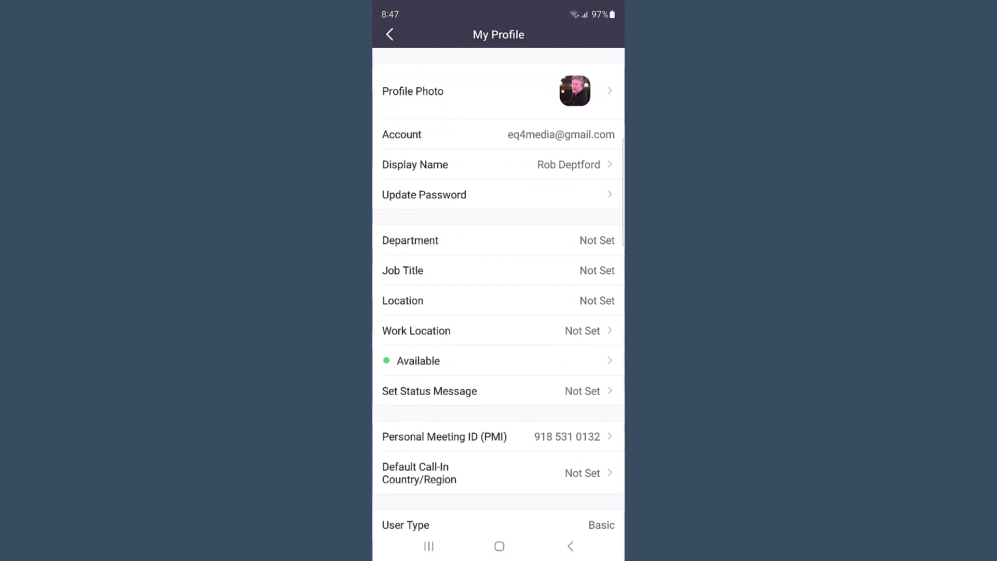
pyautogui.click(575, 91)
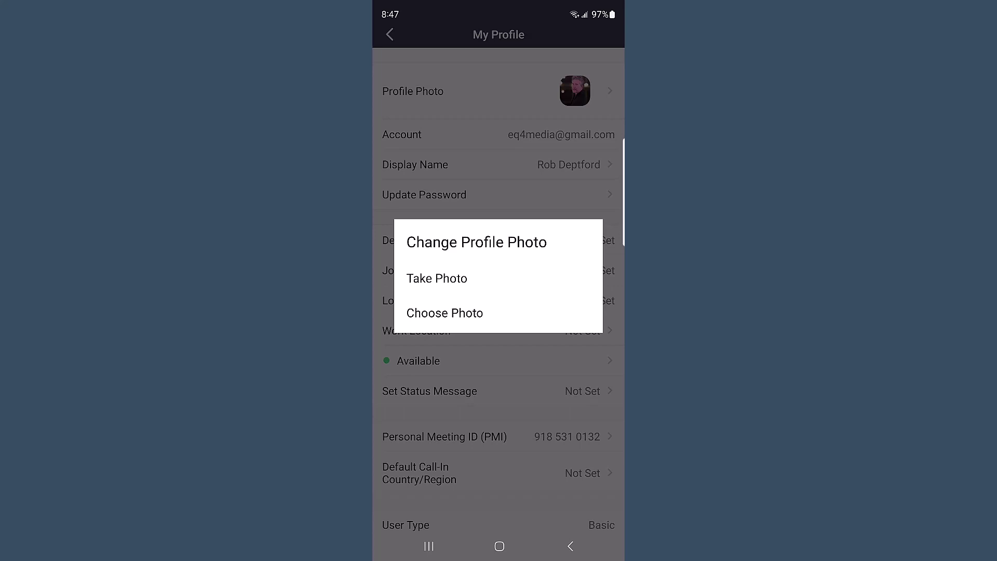
# Step: Choose the surprised-face photo from Recent and open it with Gallery just once
pyautogui.click(464, 315)
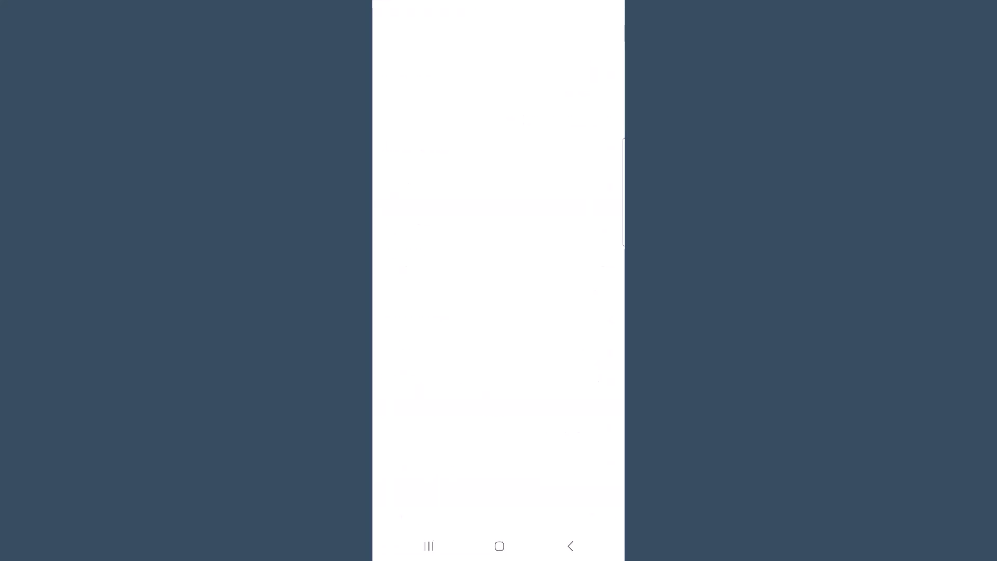
pyautogui.scroll(-10, 499, 291)
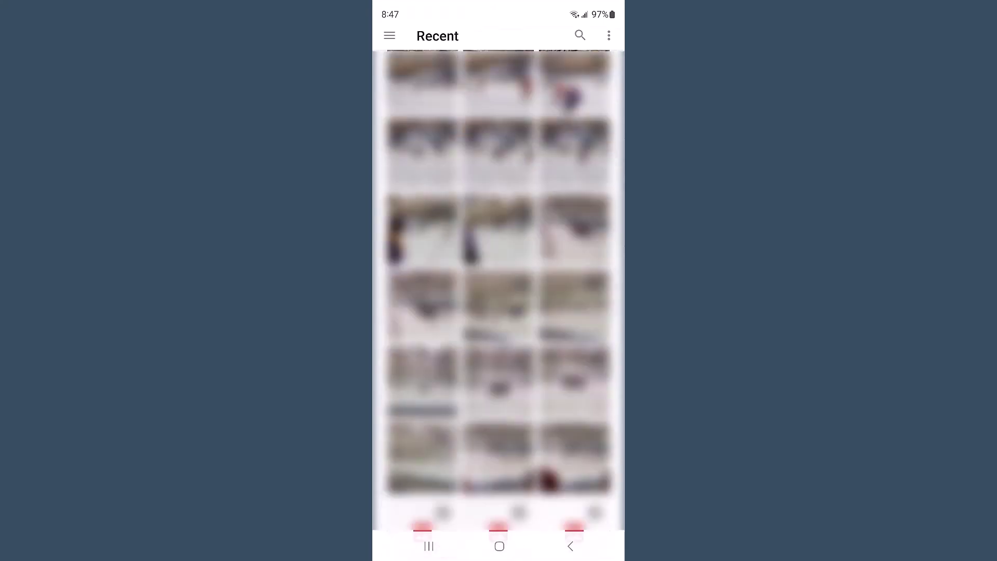
pyautogui.scroll(-5, 499, 291)
pyautogui.scroll(5, 499, 291)
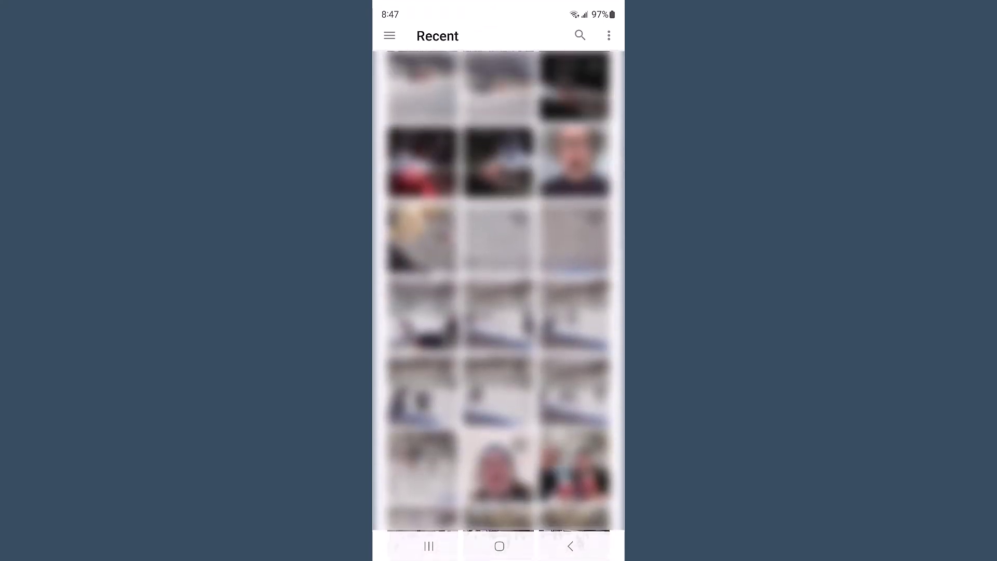
pyautogui.scroll(-1, 498, 291)
pyautogui.click(574, 314)
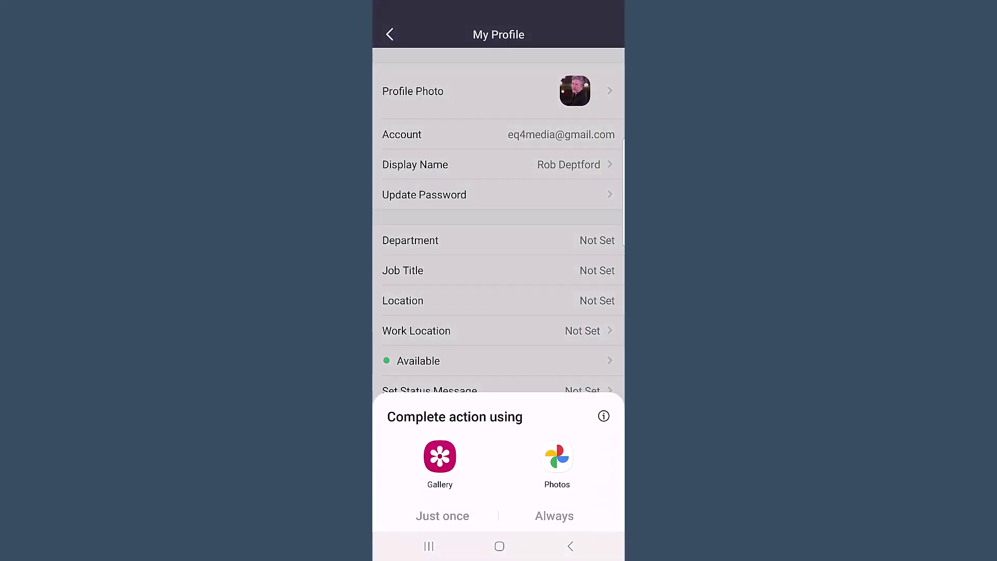
pyautogui.click(450, 522)
pyautogui.click(440, 463)
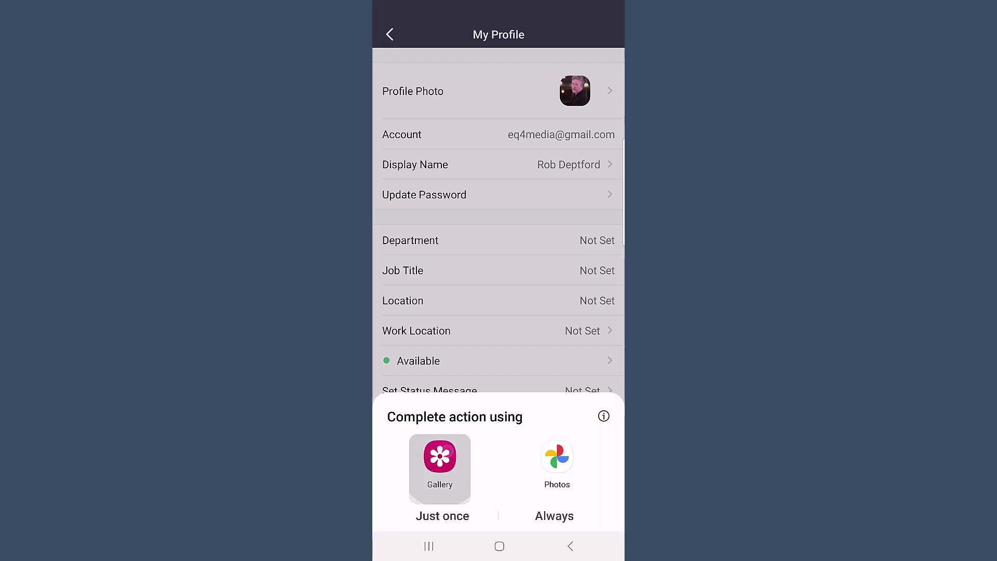
pyautogui.click(456, 516)
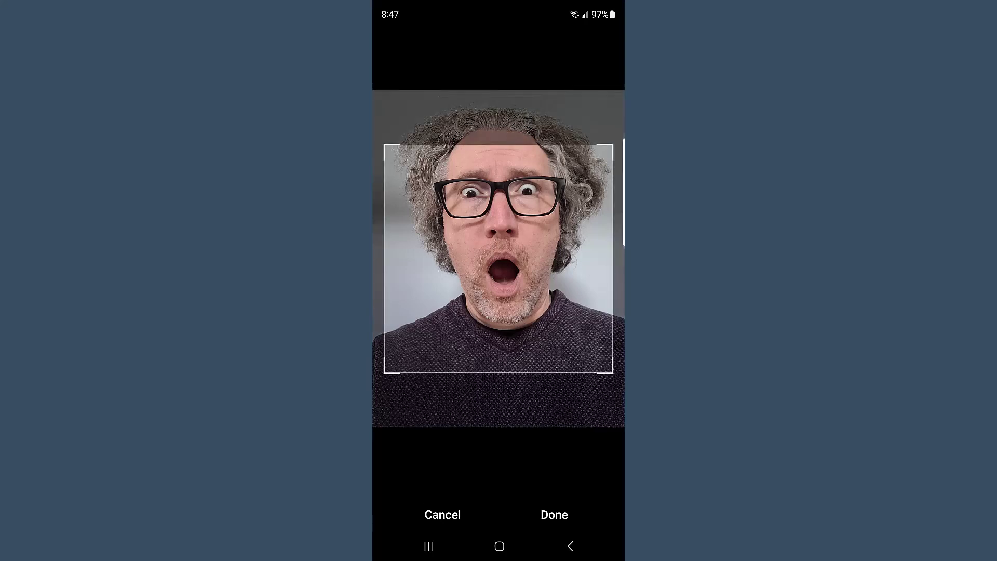
# Step: Fit the crop frame around the face, confirm with Done, and return to More
pyautogui.moveTo(579, 338); pyautogui.dragTo(568, 296)
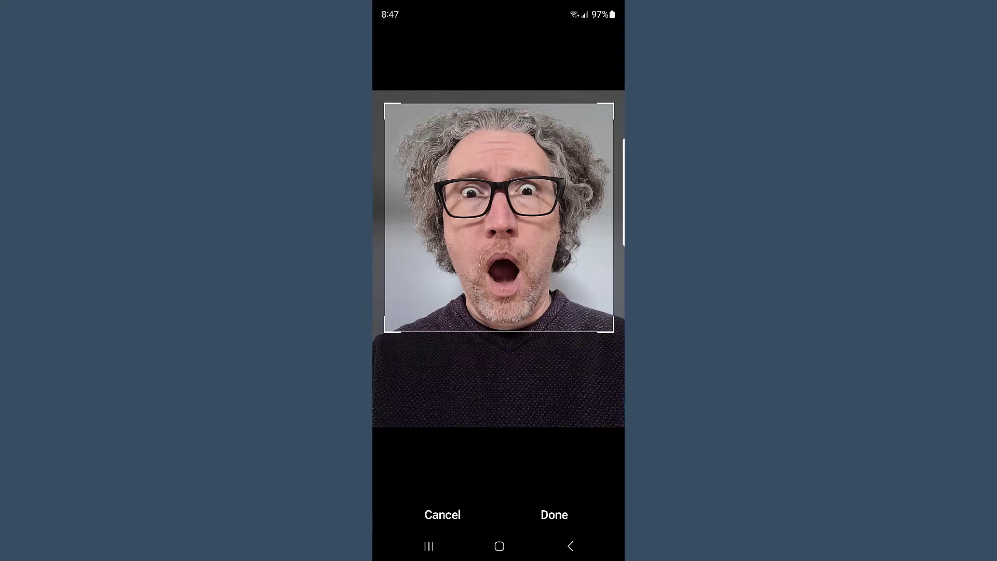
pyautogui.moveTo(613, 331)
pyautogui.mouseDown()
pyautogui.moveTo(586, 301)
pyautogui.moveTo(610, 338)
pyautogui.moveTo(602, 346)
pyautogui.mouseUp()
pyautogui.moveTo(570, 313); pyautogui.dragTo(568, 314)
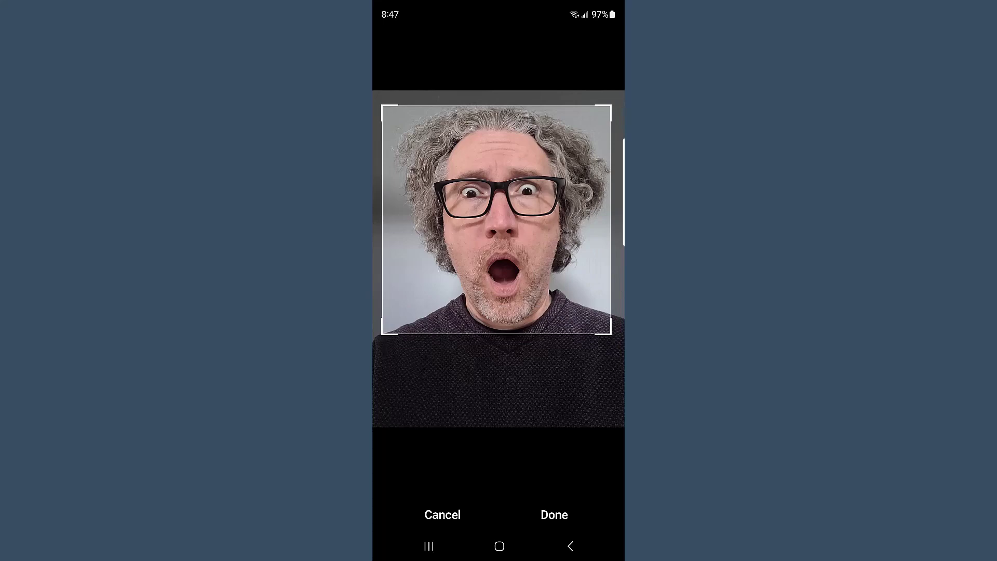
pyautogui.click(567, 515)
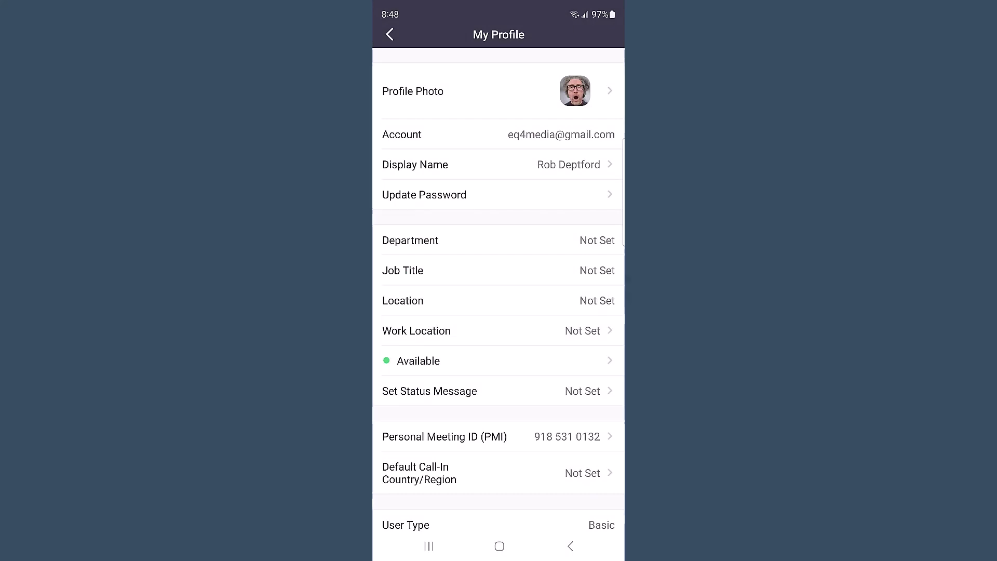
pyautogui.click(390, 34)
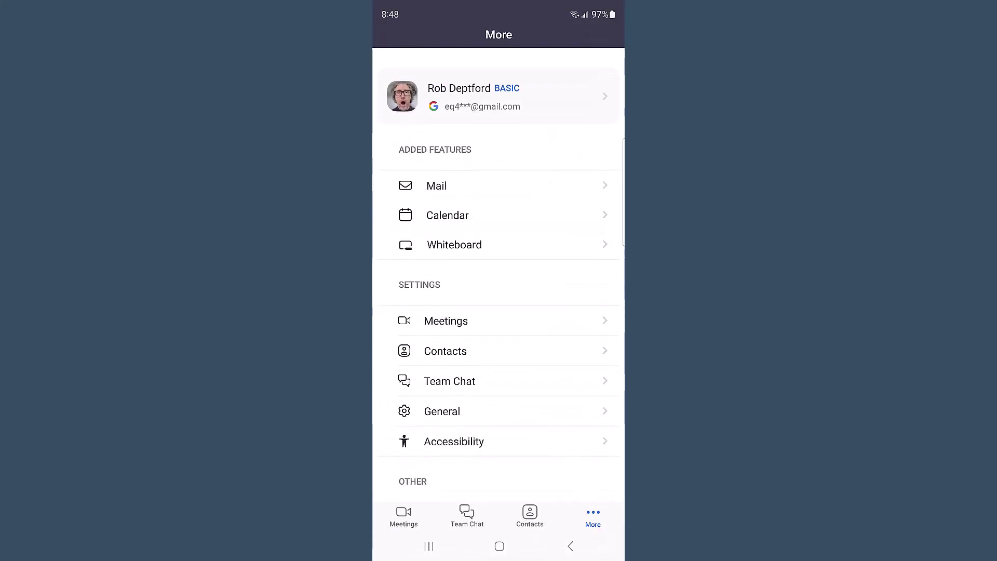